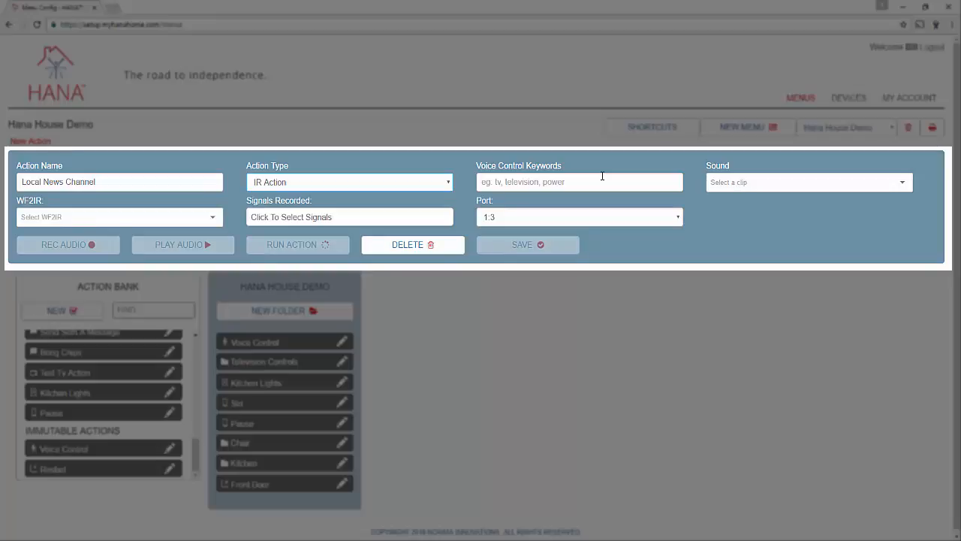
# Enter the voice control keywords Local,Winnipeg,News and record a custom sound clip for the Local News Channel action
pyautogui.click(602, 178)
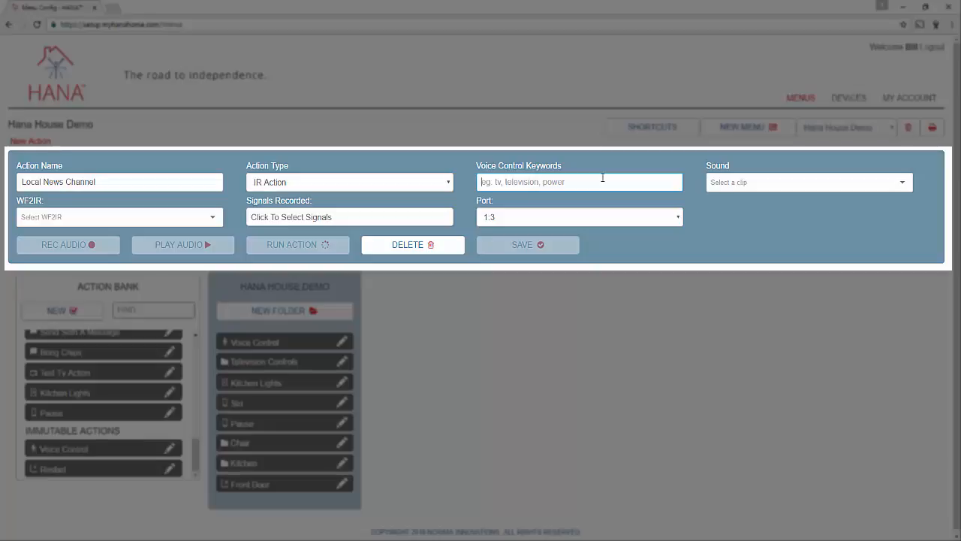
pyautogui.write('Local, Winnipeg, News')
pyautogui.click(899, 188)
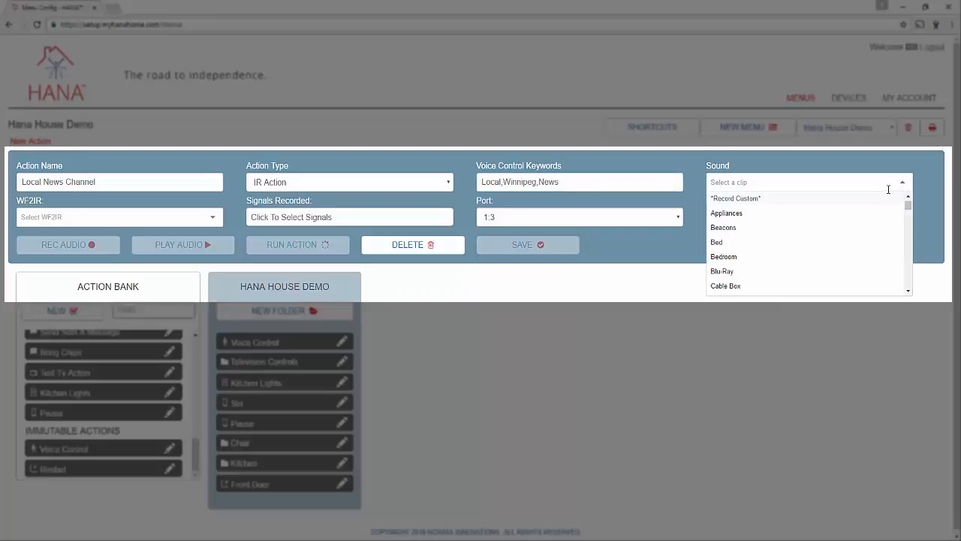
pyautogui.click(874, 200)
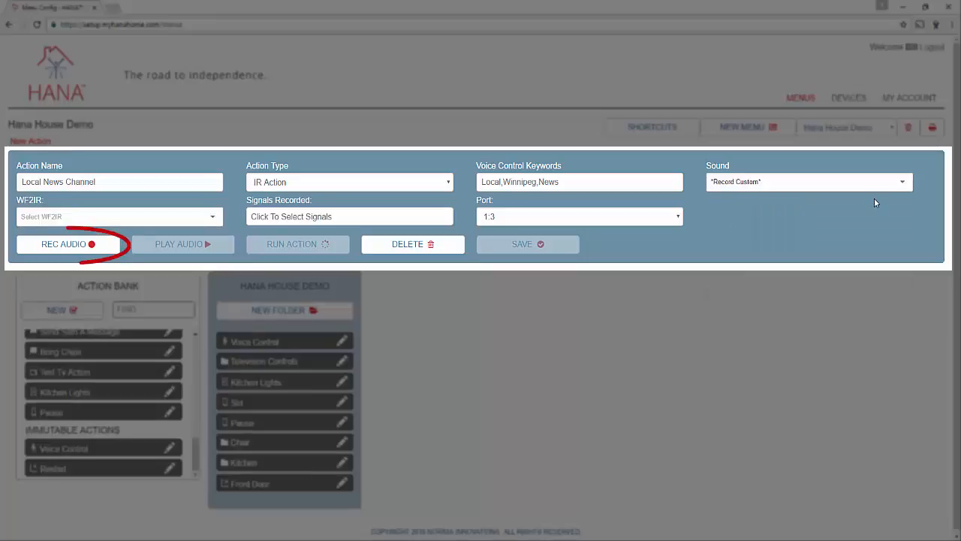
pyautogui.click(117, 245)
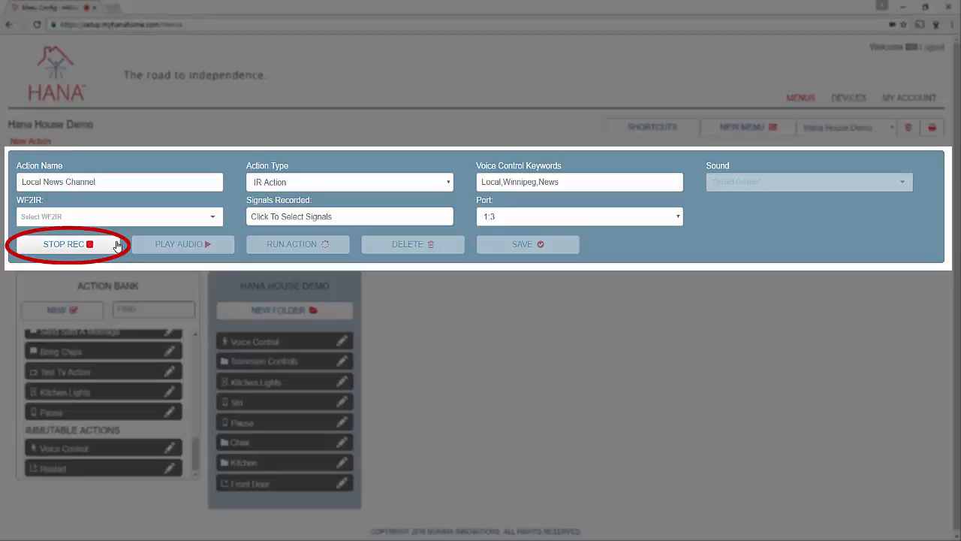
pyautogui.click(116, 245)
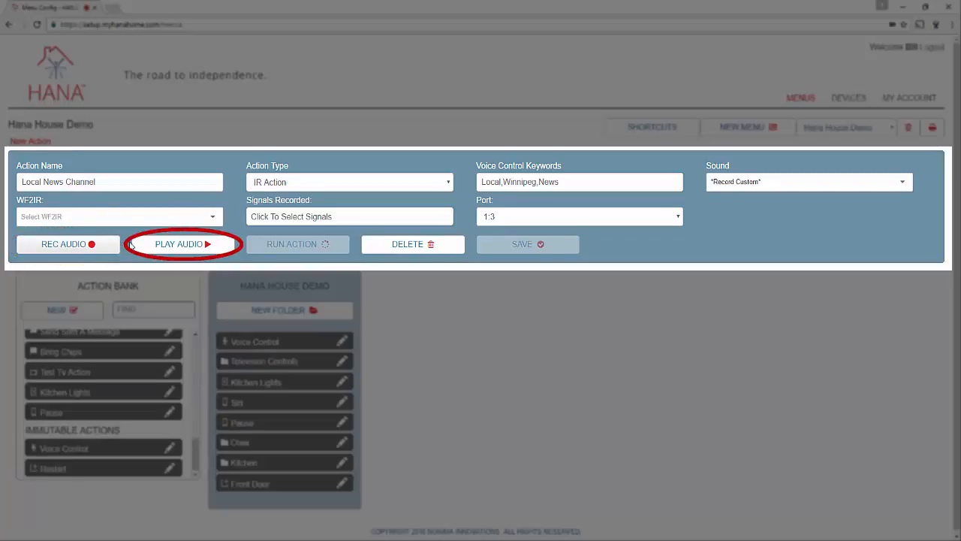
# Assign the first online WF2IR and load the IR signals for Bell, Set Top Box, Expressvu Satellite All Models IR Address 1
pyautogui.click(212, 217)
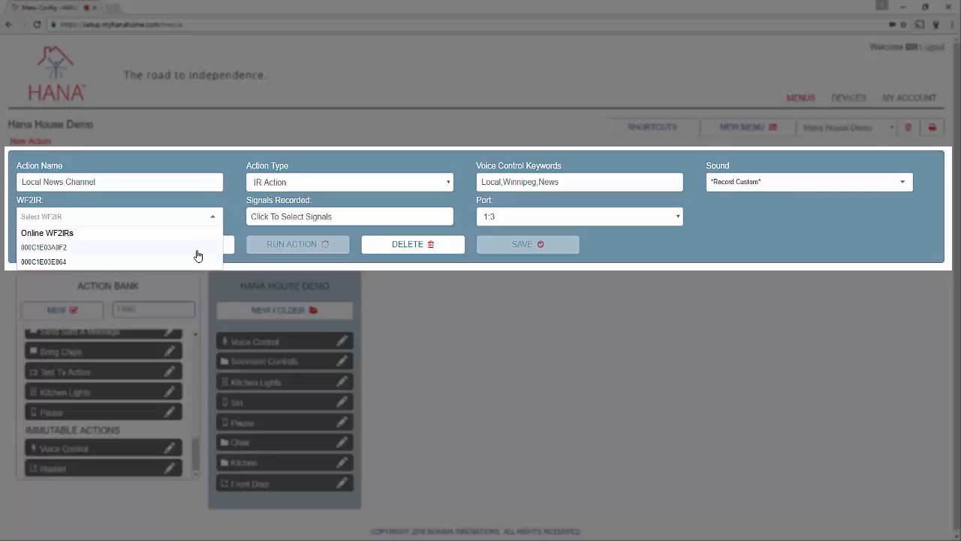
pyautogui.click(197, 248)
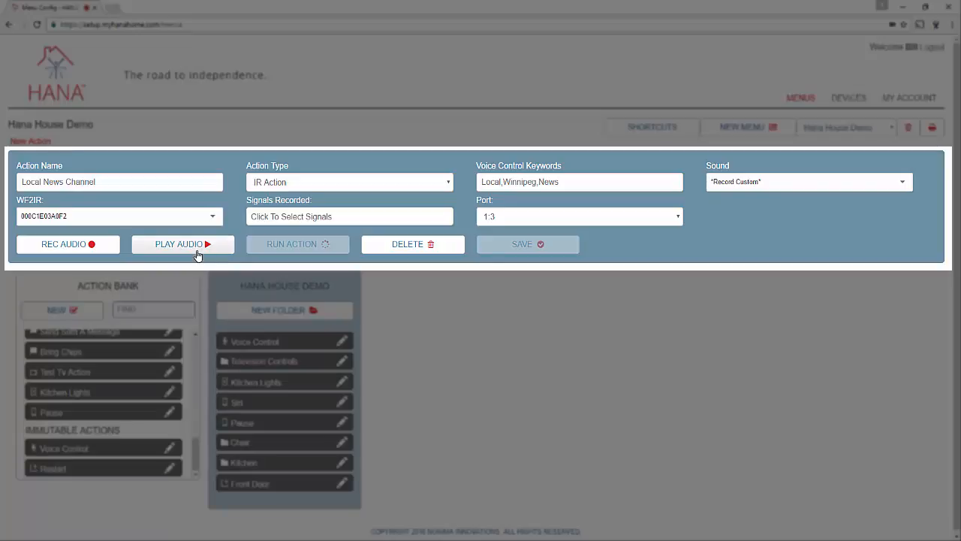
pyautogui.click(414, 217)
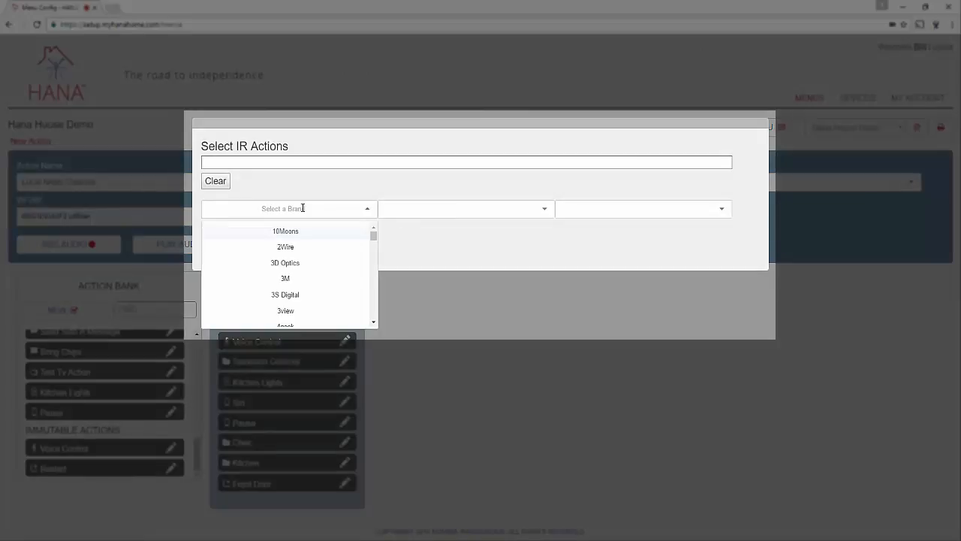
pyautogui.write('Bell')
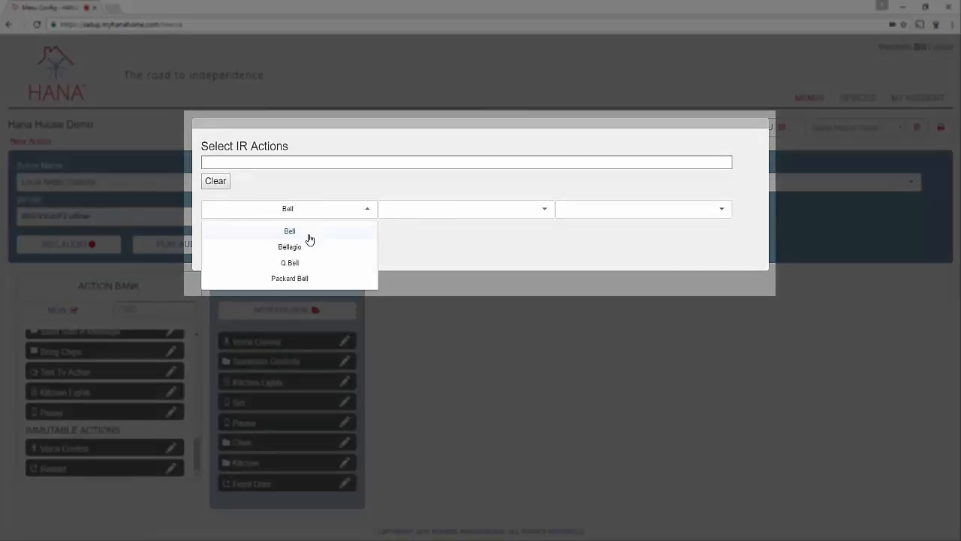
pyautogui.click(310, 233)
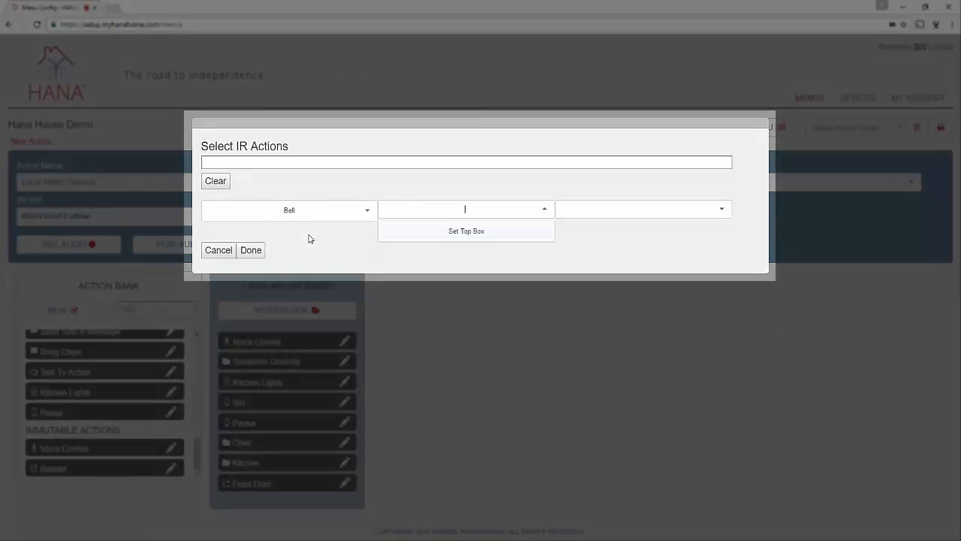
pyautogui.click(500, 237)
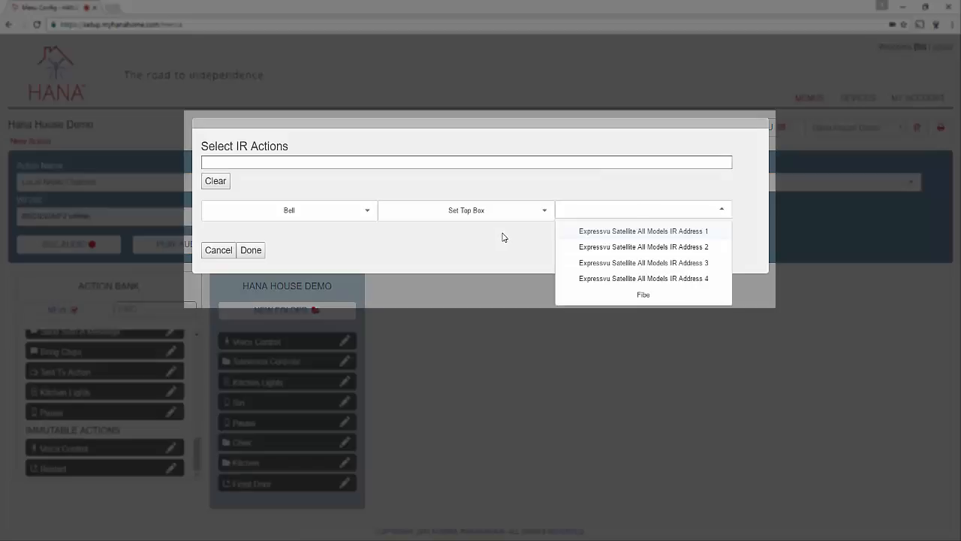
pyautogui.click(720, 232)
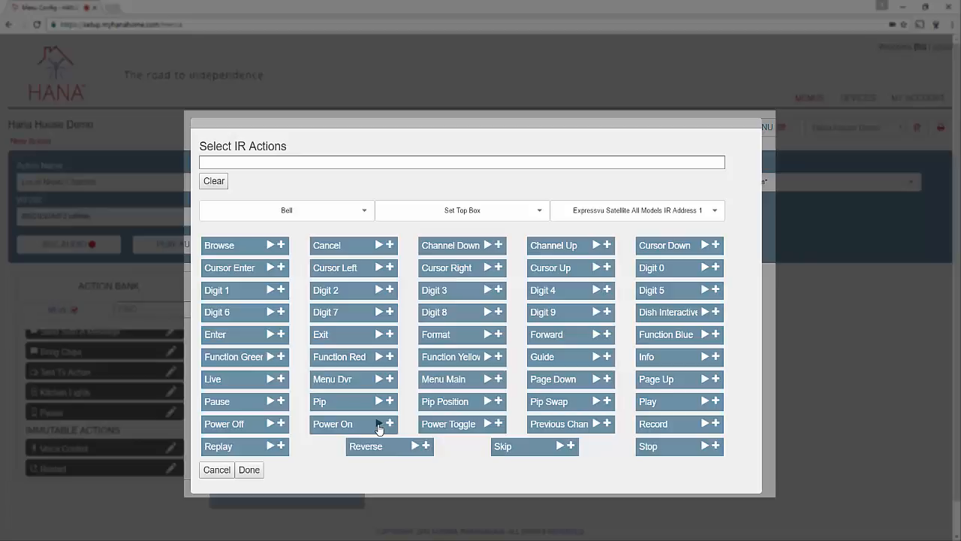
pyautogui.click(714, 212)
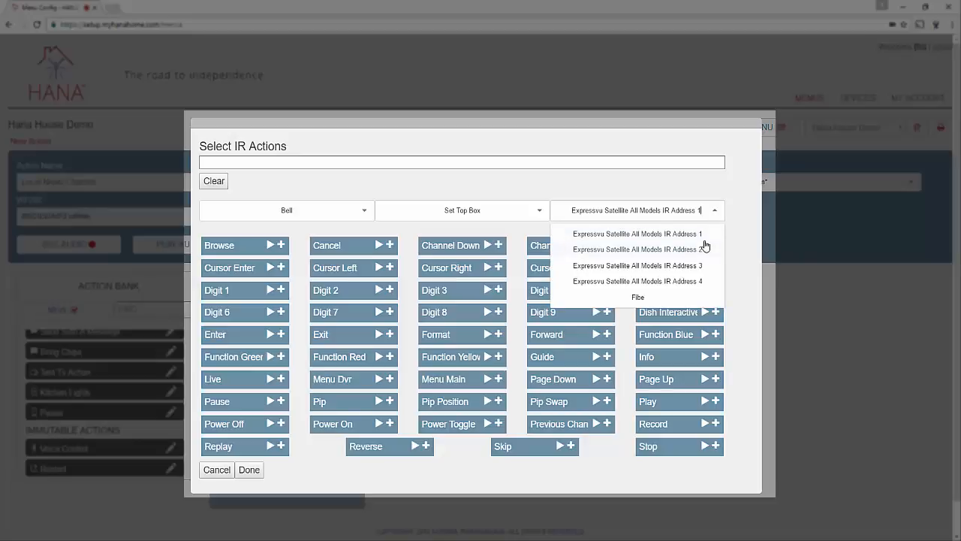
pyautogui.click(705, 236)
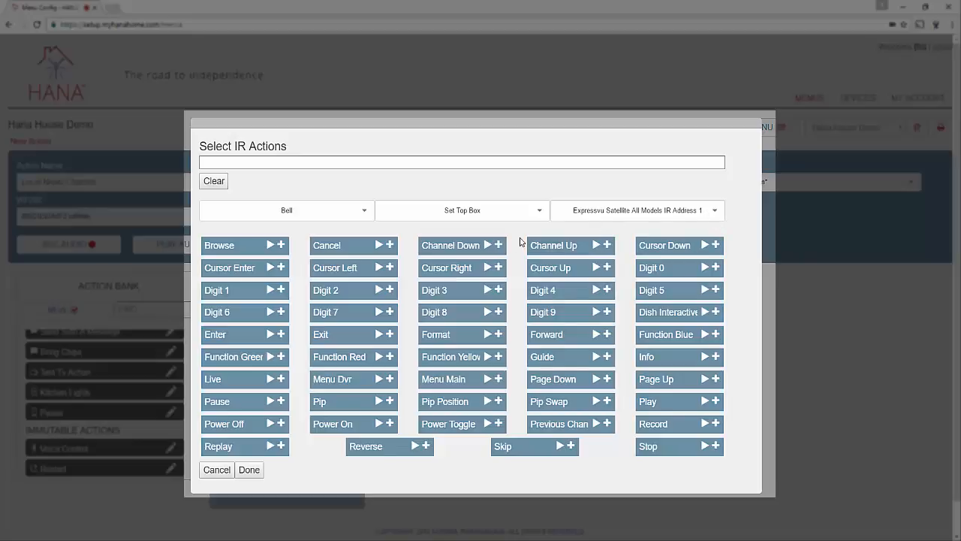
# Add the Digit 2 and Digit 0 signals to the IR sequence and accept the selection
pyautogui.click(390, 289)
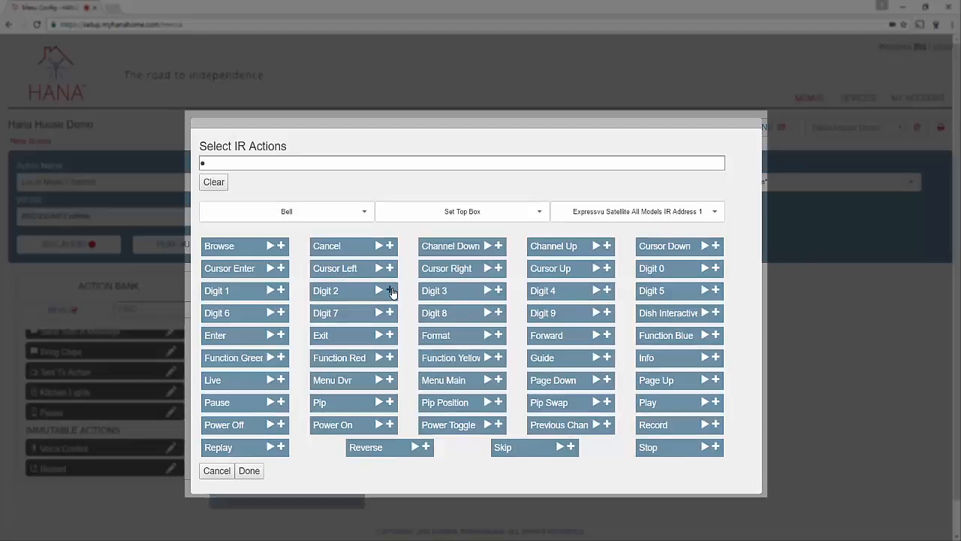
pyautogui.click(713, 268)
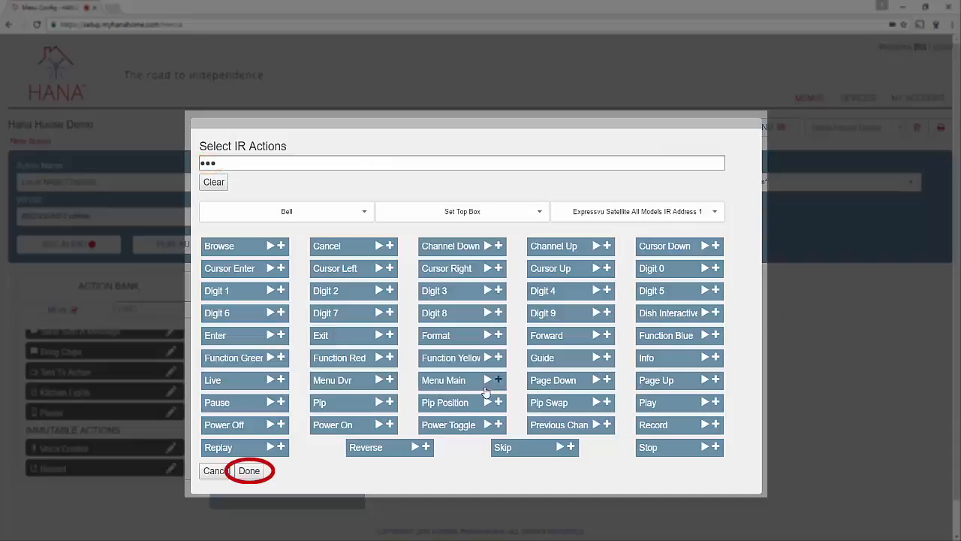
pyautogui.click(257, 479)
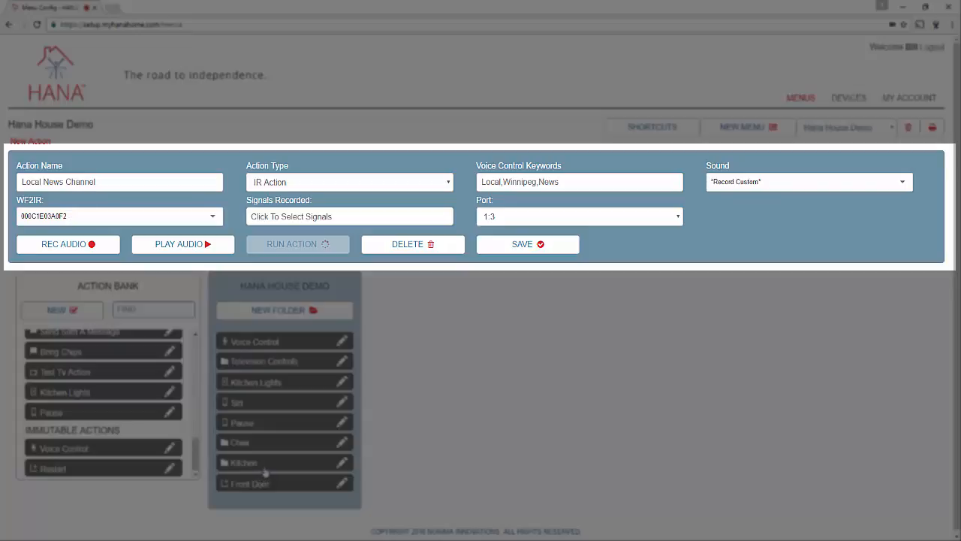
# Select port 1:3 for the Local News Channel action and save the action
pyautogui.click(678, 217)
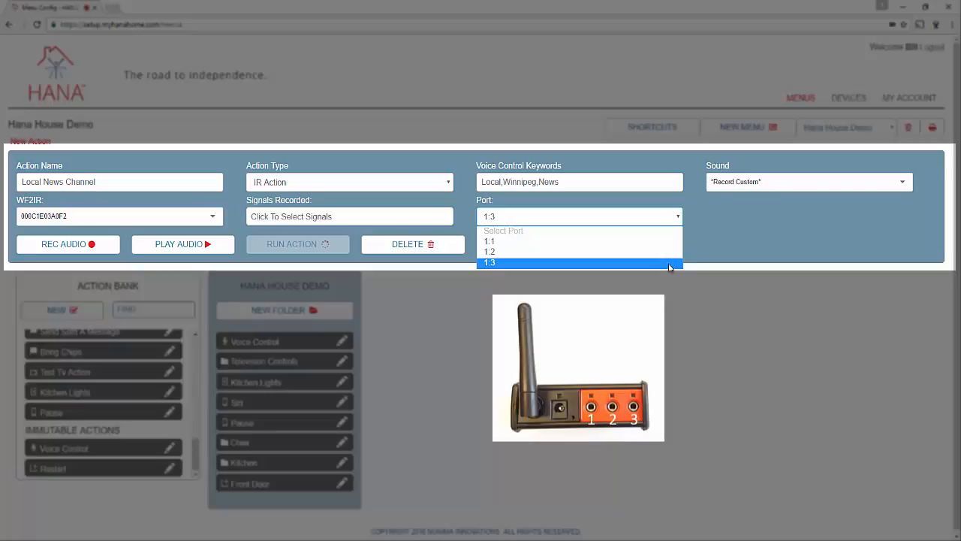
pyautogui.click(670, 263)
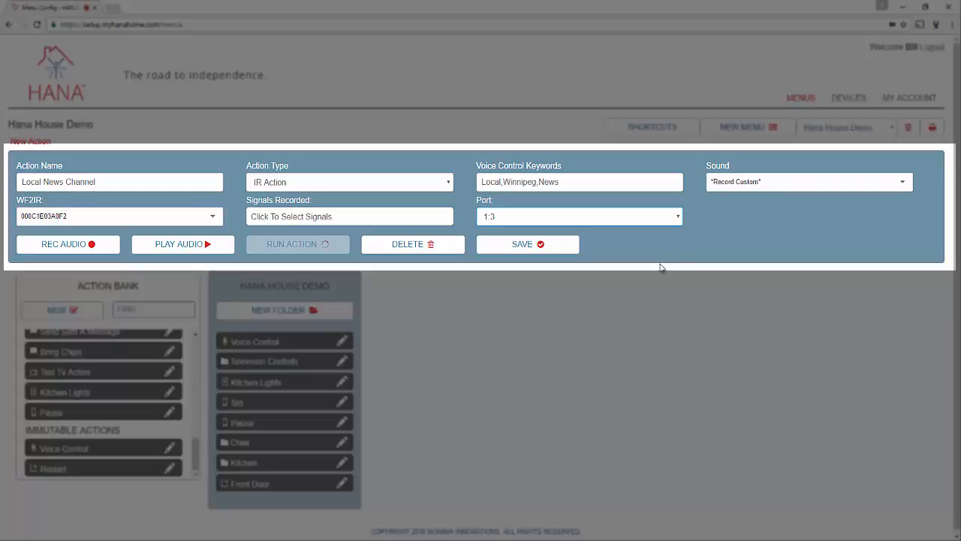
pyautogui.click(573, 248)
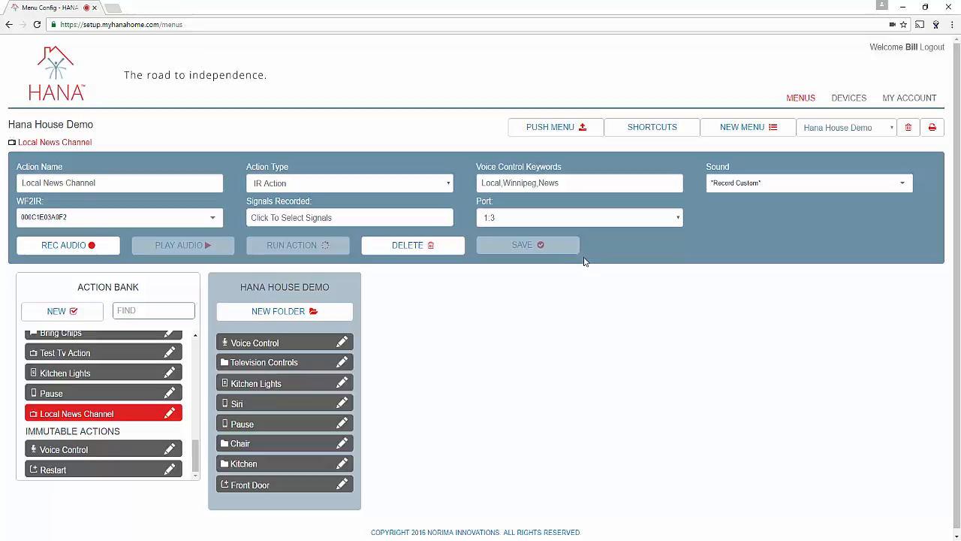
# Create a new action named TV and Cable Power with the action type IR Action
pyautogui.click(74, 315)
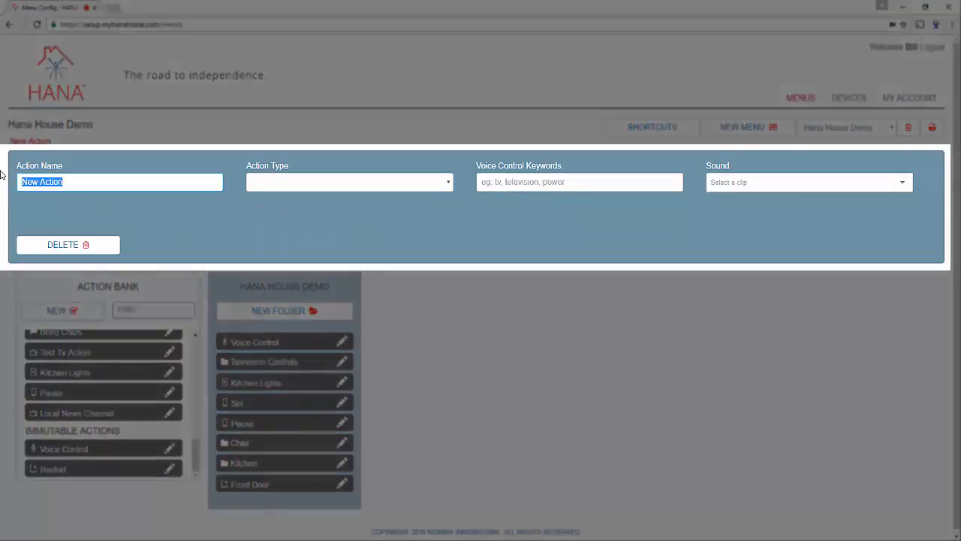
pyautogui.write('TV and Cable Power')
pyautogui.click(448, 183)
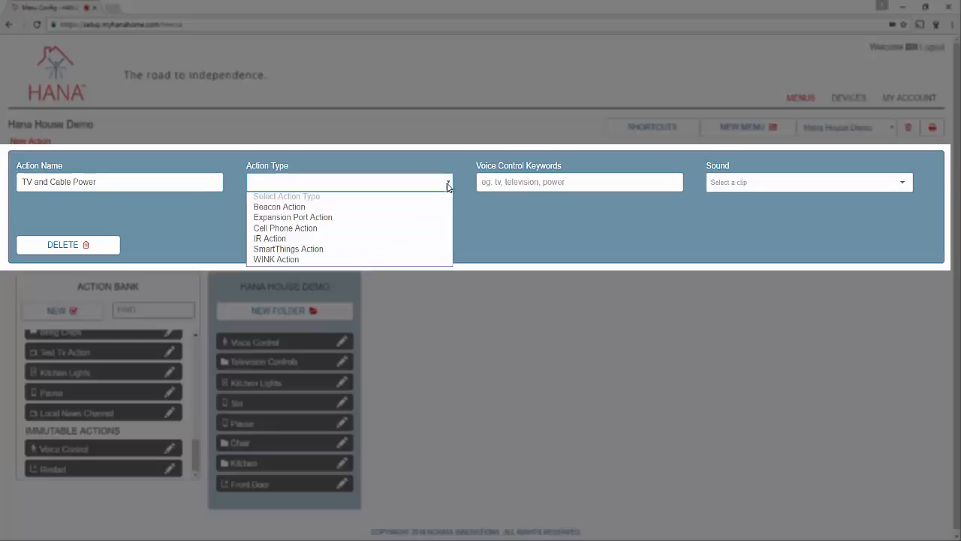
pyautogui.click(423, 239)
# Enter the voice control keywords TV,Cable,Power and choose the Power sound clip for the action
pyautogui.click(514, 179)
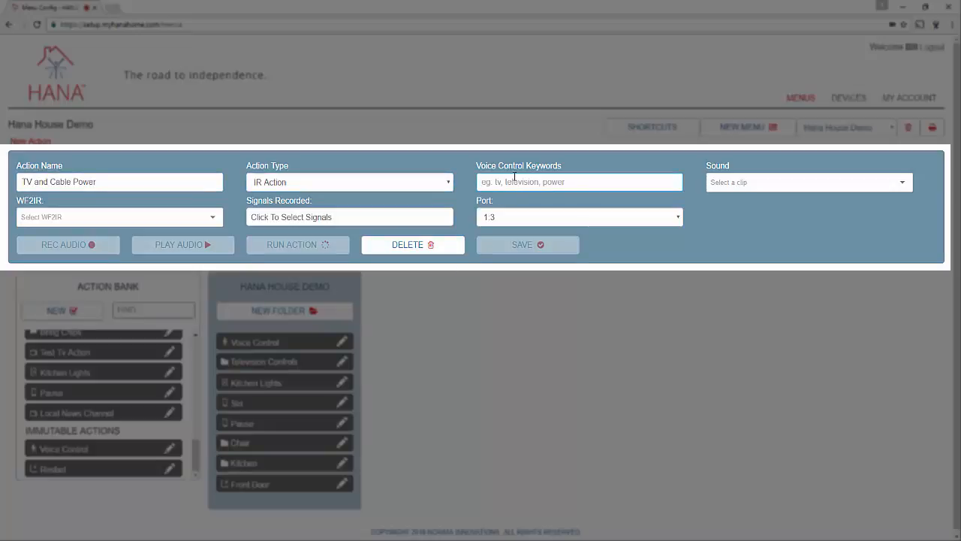
pyautogui.write('TV and Cab')
pyautogui.write('le Power')
pyautogui.press('Tab')
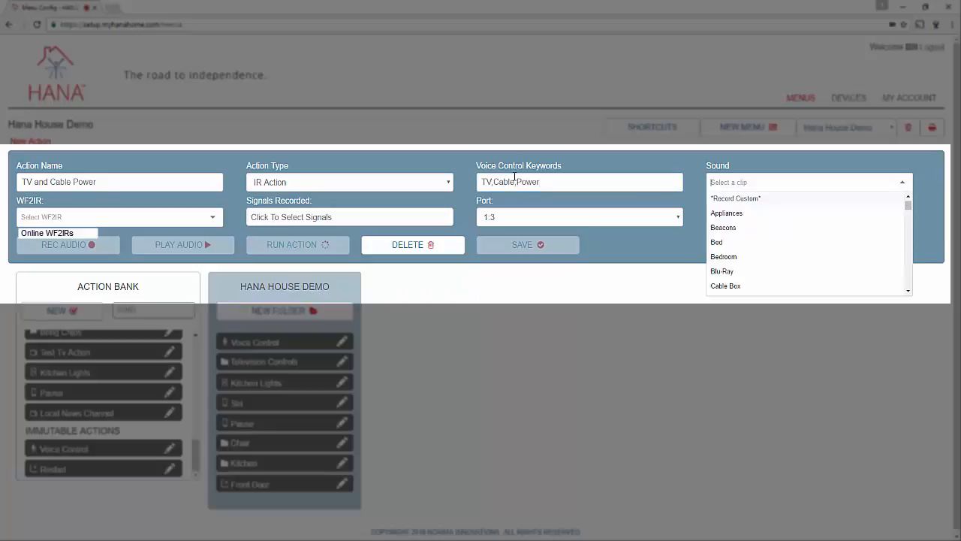
pyautogui.write('Power')
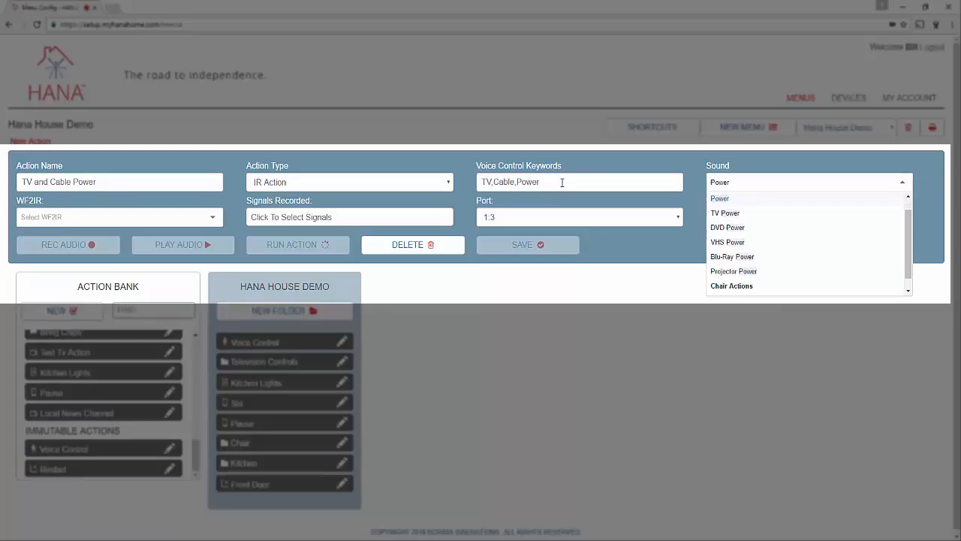
pyautogui.click(729, 198)
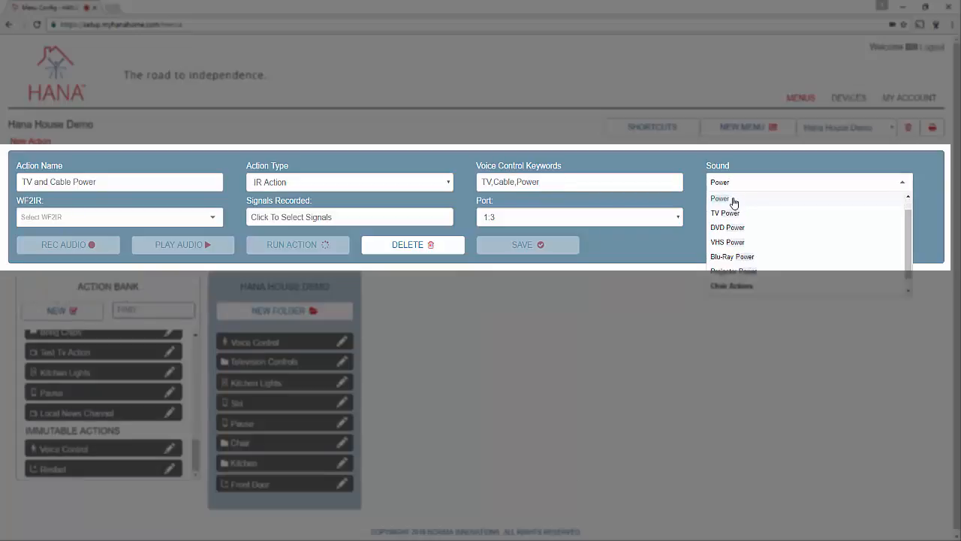
# Assign the first online WF2IR and add the Power On signal from Insignia, TV, Code Group 1 to the IR sequence
pyautogui.click(215, 218)
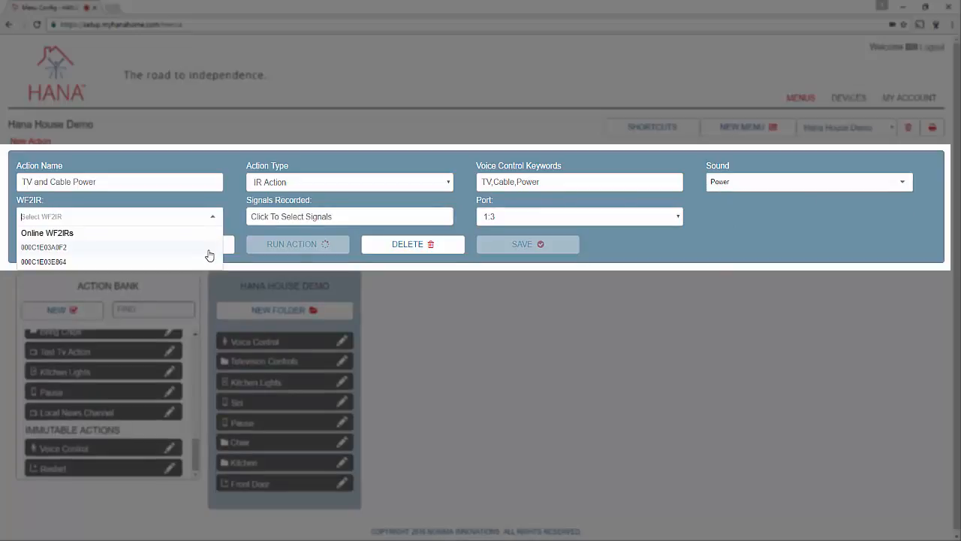
pyautogui.click(209, 250)
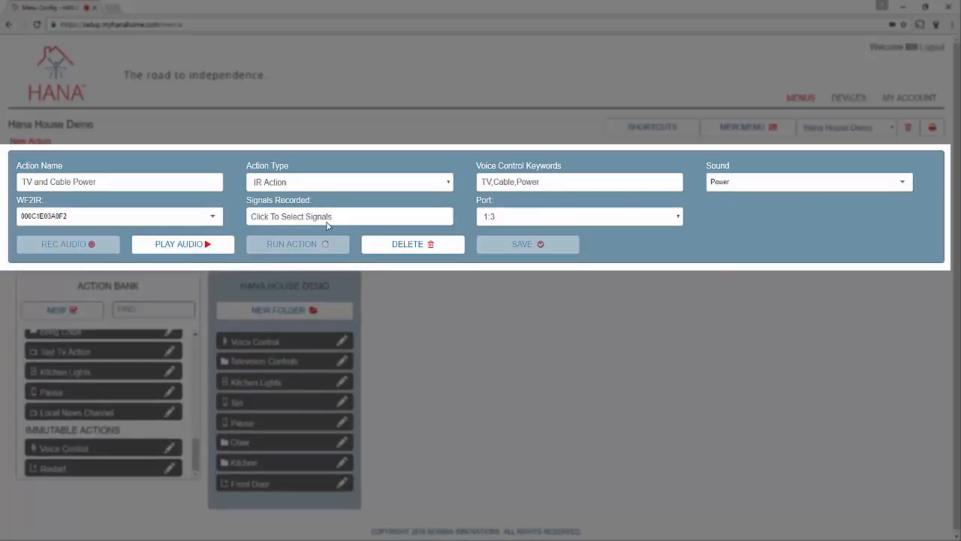
pyautogui.click(349, 224)
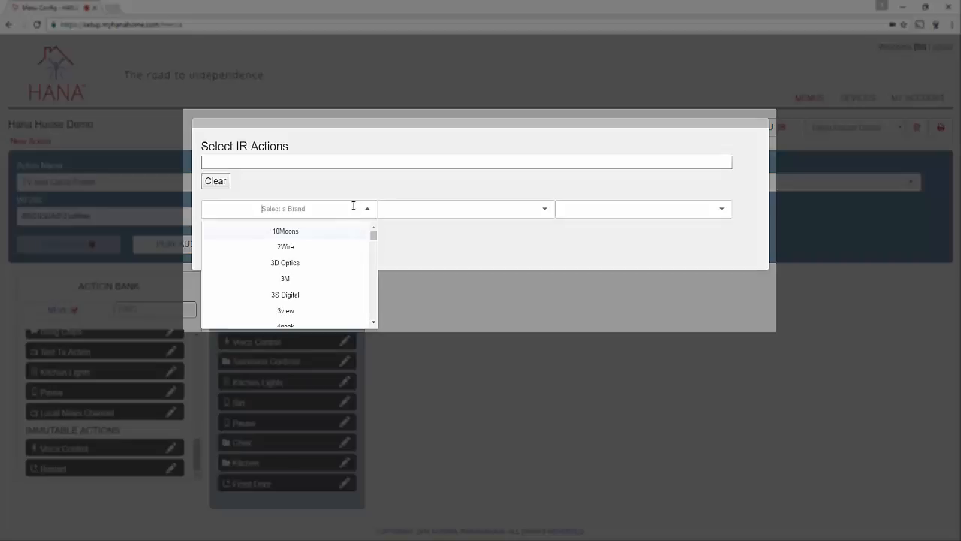
pyautogui.write('Insign')
pyautogui.click(348, 231)
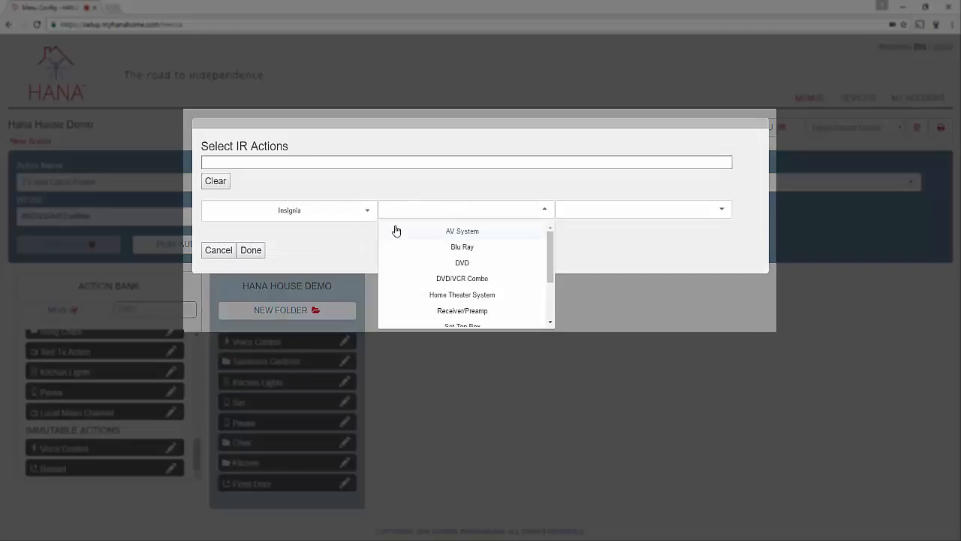
pyautogui.scroll(-2, 496, 271)
pyautogui.click(484, 302)
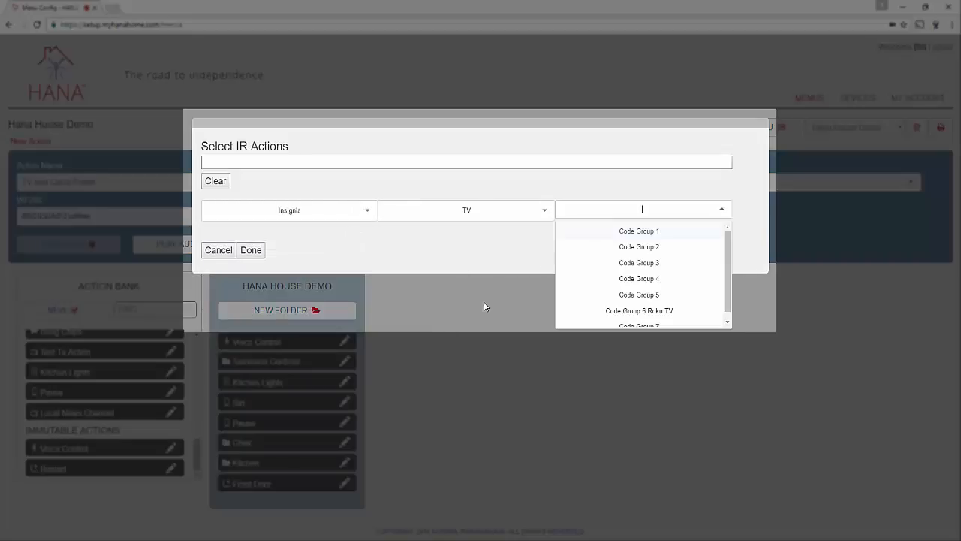
pyautogui.click(686, 233)
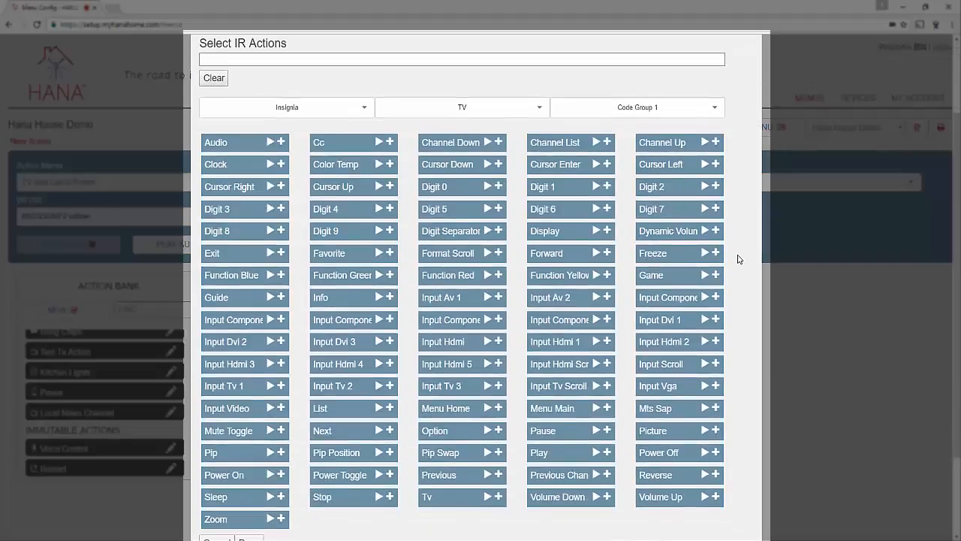
pyautogui.click(281, 475)
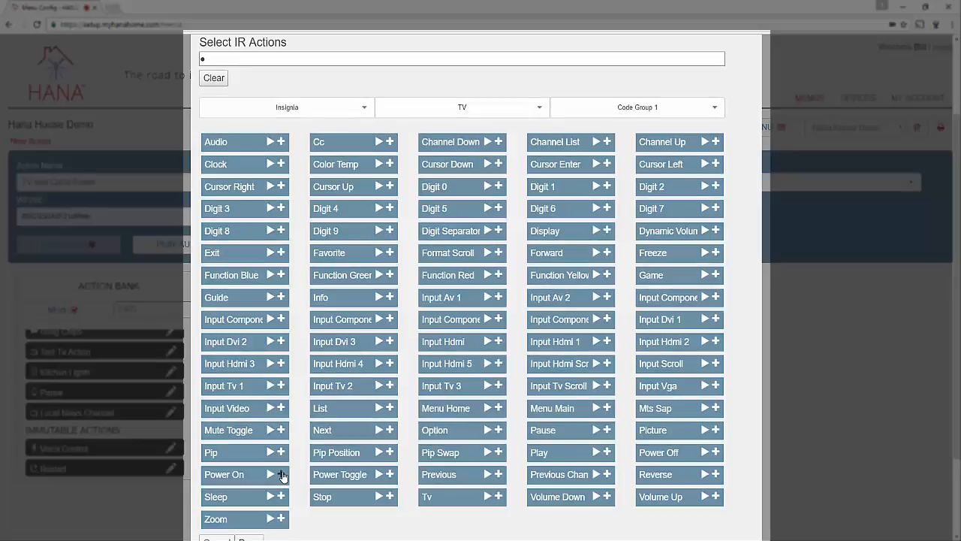
# Add the Power On signal from Bell, Set Top Box, Expressvu Satellite All Models IR Address 1 to the IR sequence and finish the signal selection
pyautogui.click(341, 119)
pyautogui.write('Bell')
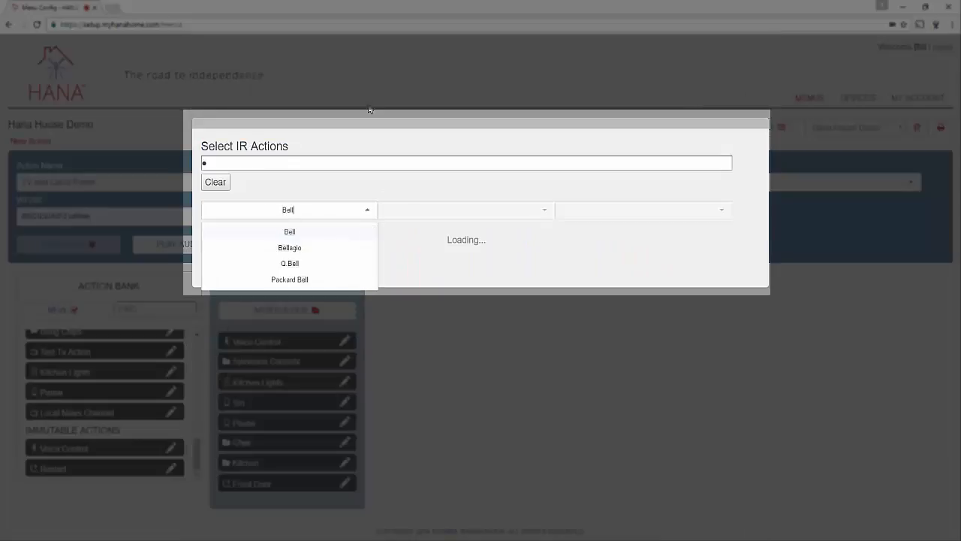
pyautogui.click(368, 229)
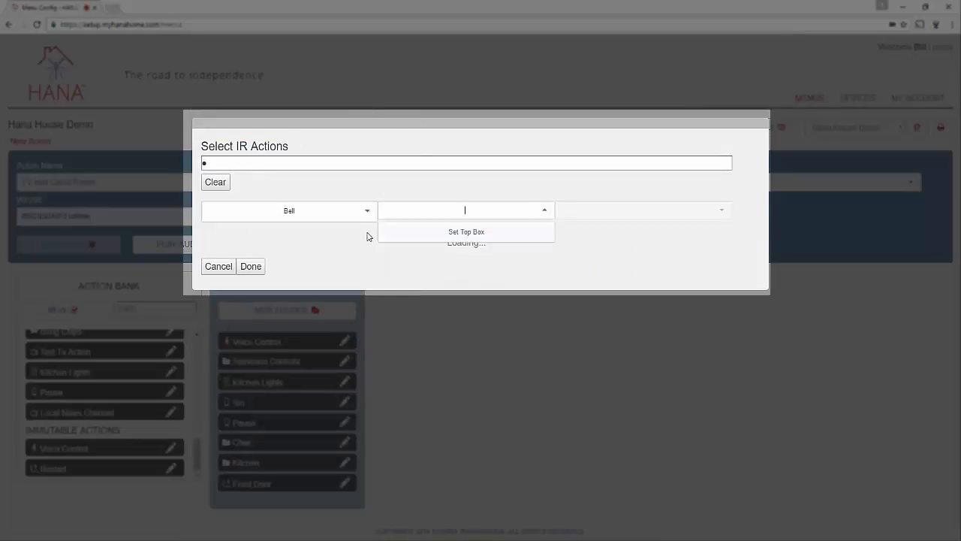
pyautogui.click(411, 238)
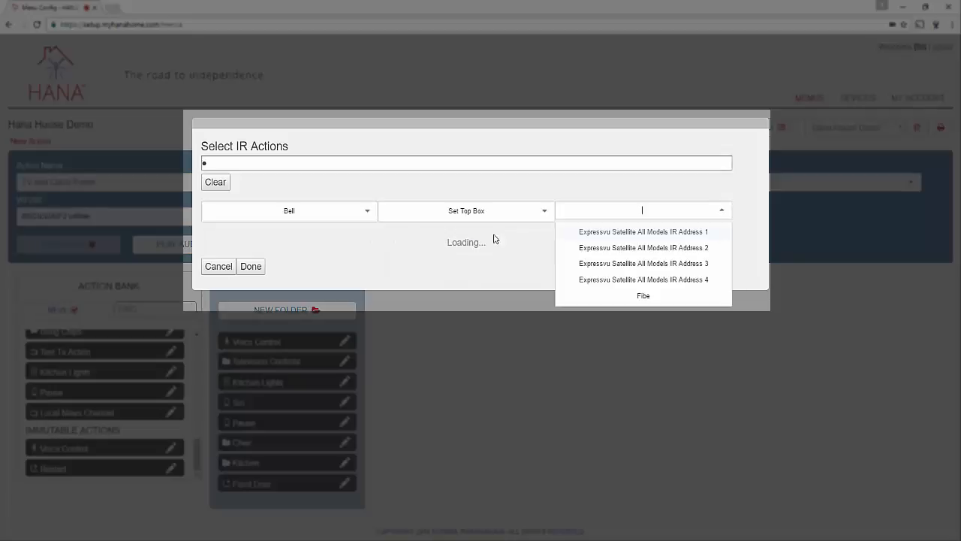
pyautogui.click(564, 237)
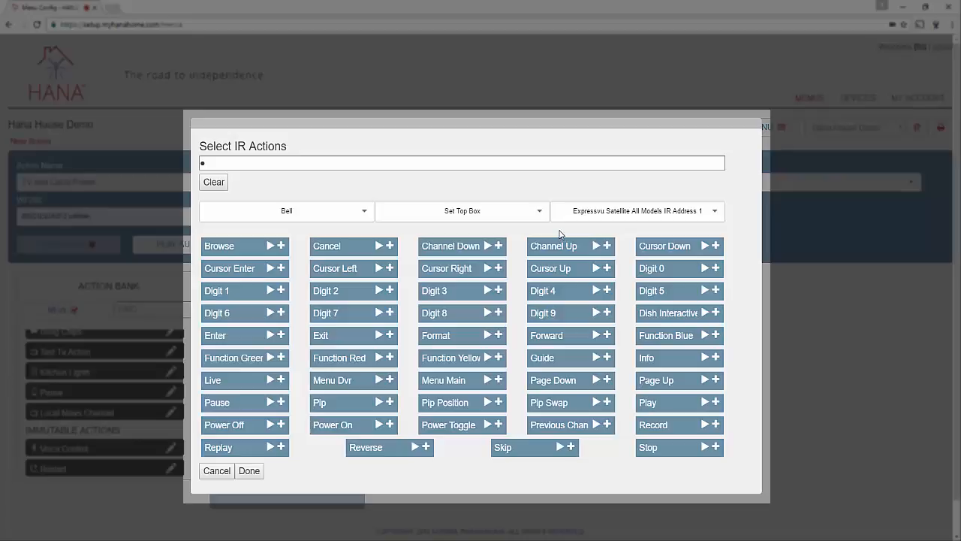
pyautogui.click(389, 425)
pyautogui.click(249, 470)
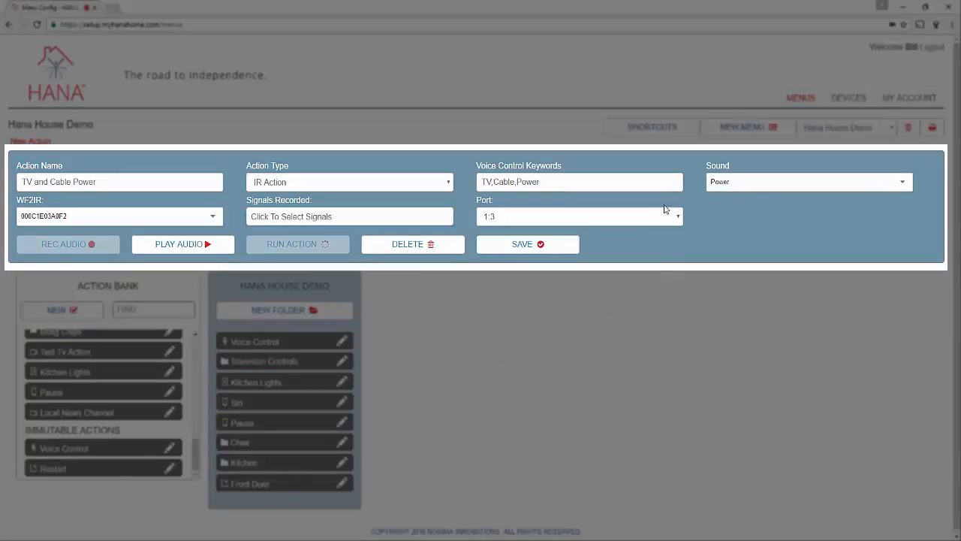
# Select port 1:3 for the TV and Cable Power action and save the action
pyautogui.click(679, 217)
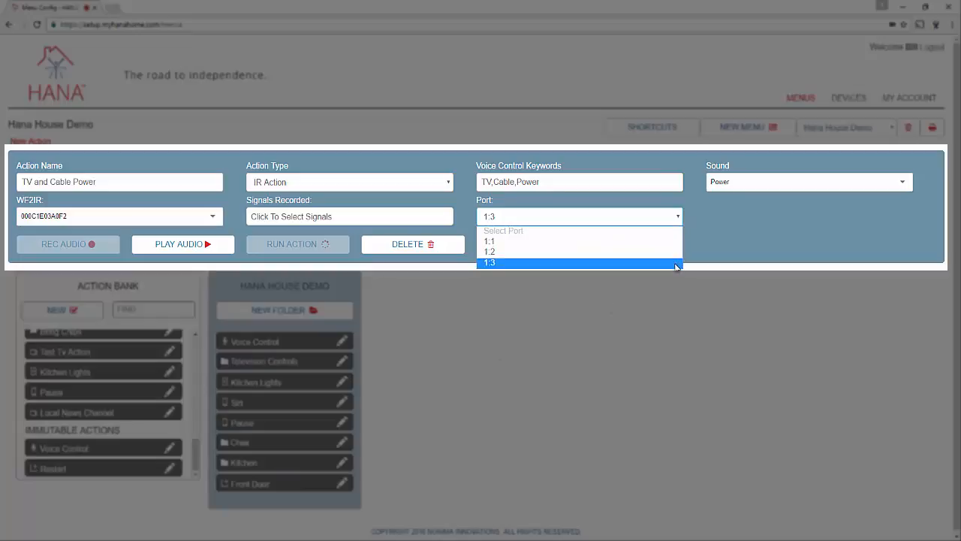
pyautogui.click(675, 263)
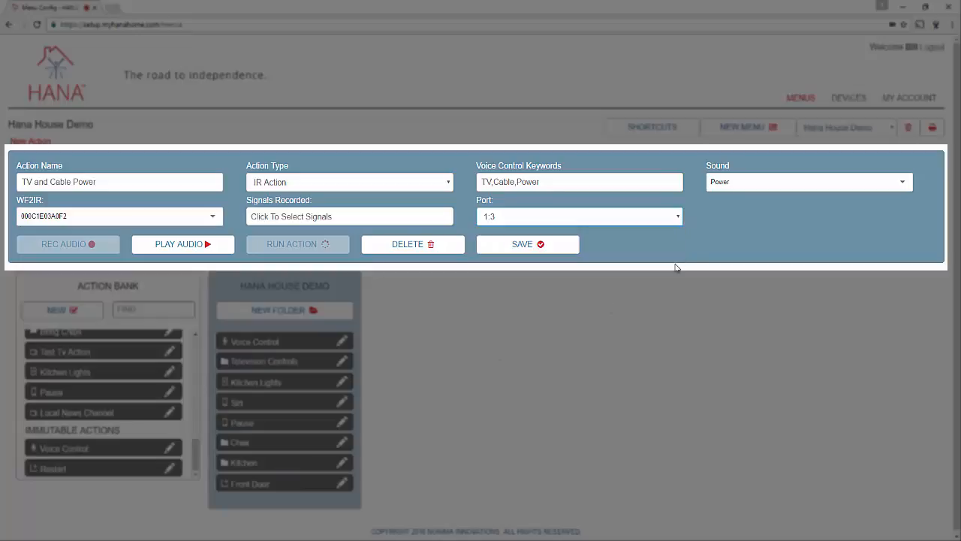
pyautogui.click(553, 245)
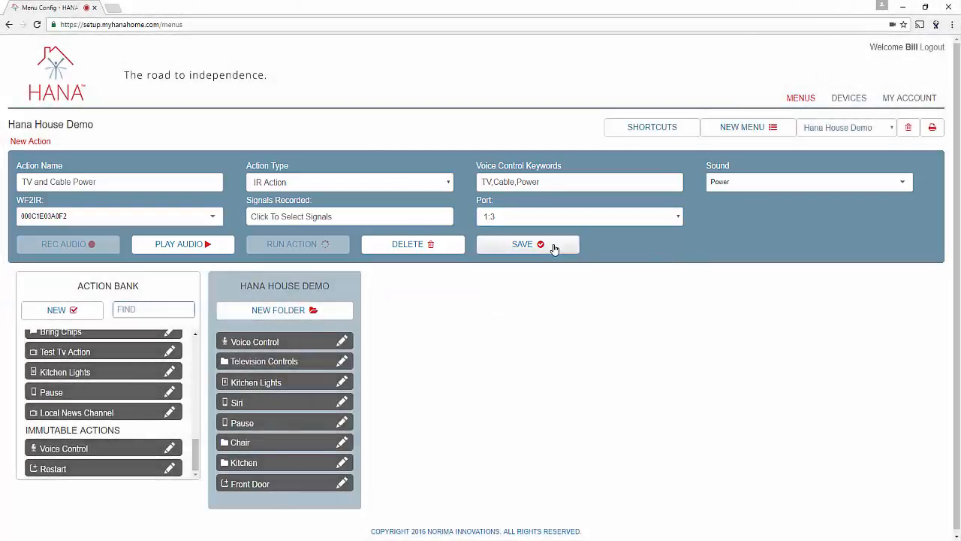